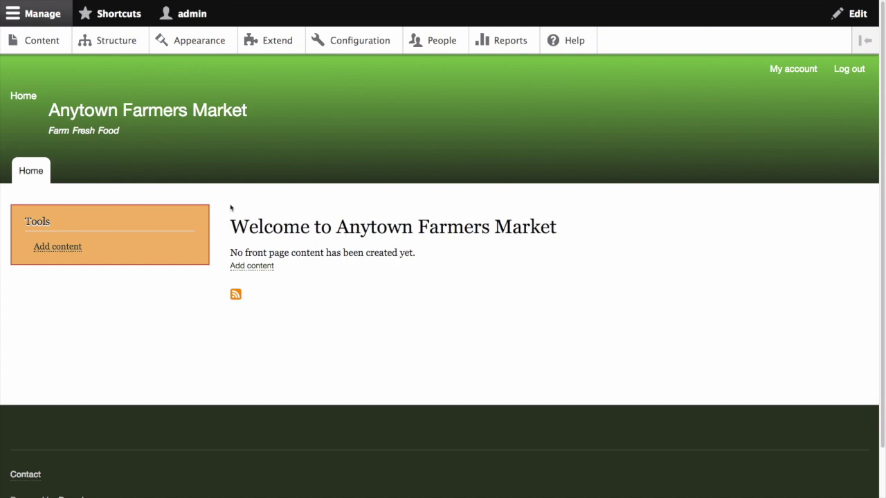
Create a new Basic page titled 'Home' with its summary field revealed.
left_click(39, 40)
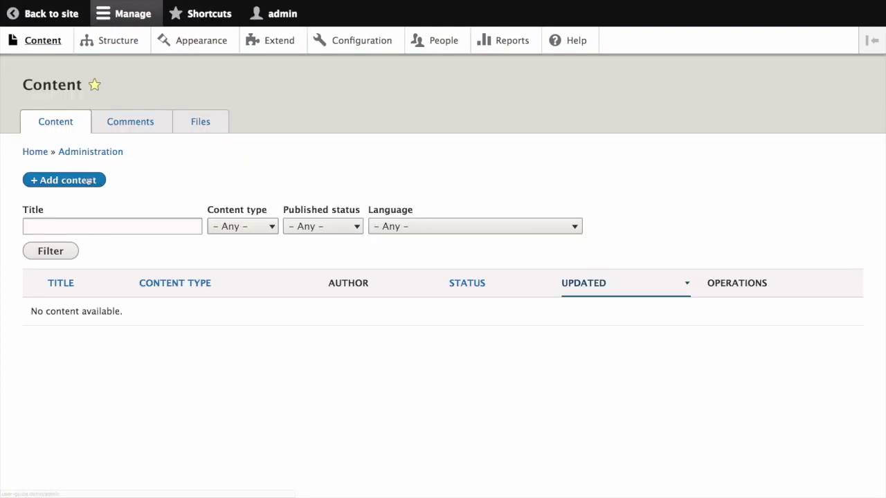
left_click(89, 181)
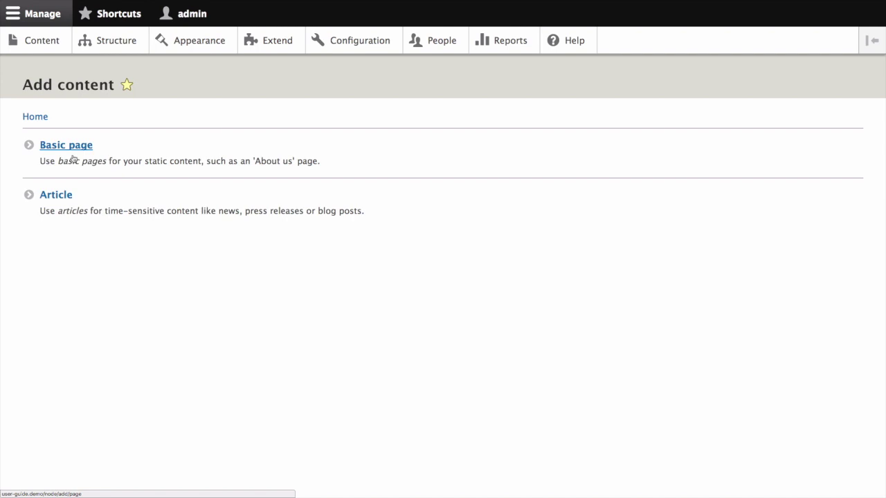
left_click(72, 146)
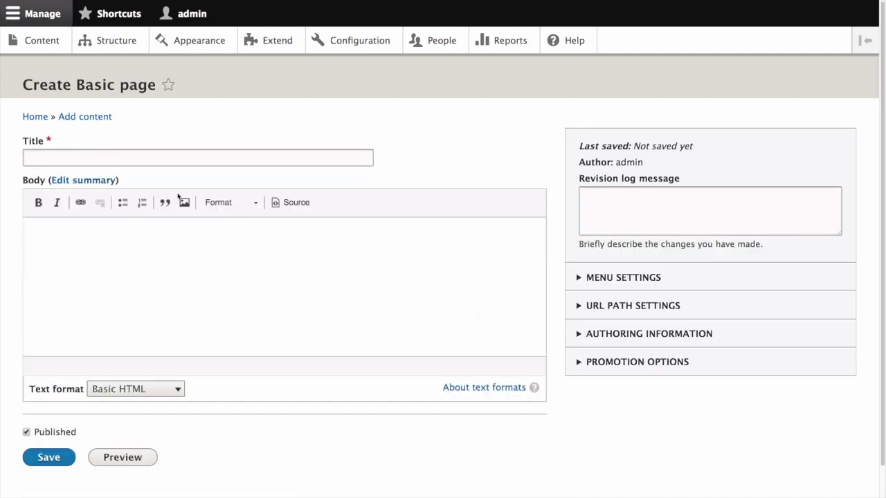
left_click(79, 181)
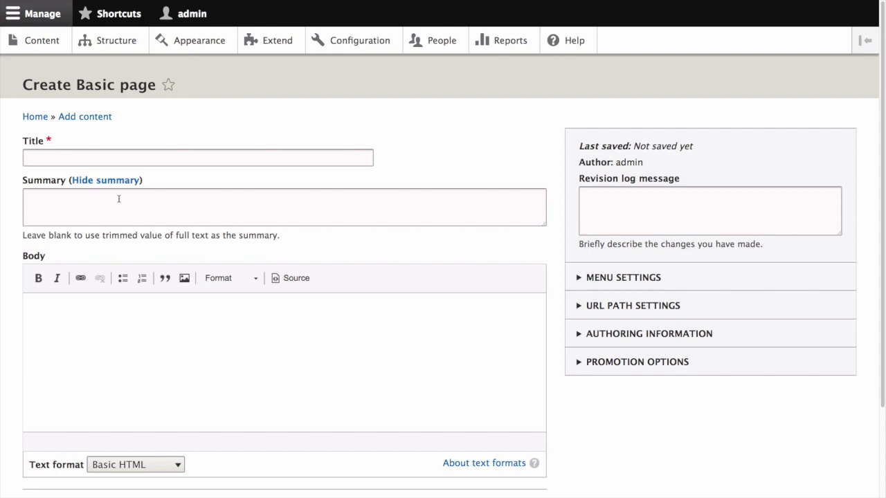
type("Home")
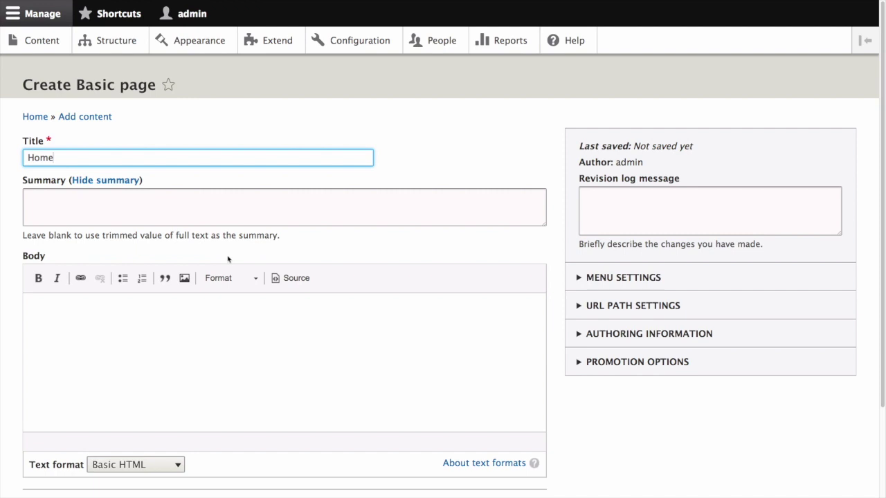
Paste the opening-times summary, then three body paragraphs: welcome, opening hours and location.
left_click(111, 199)
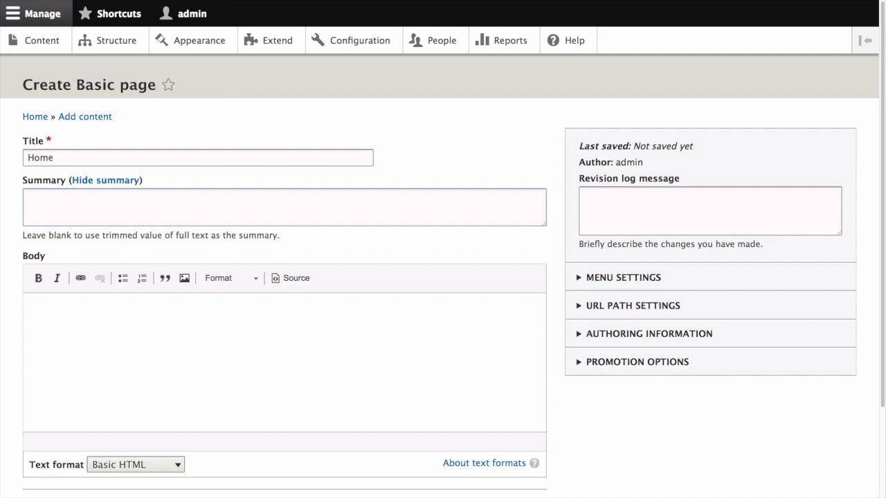
type("Opening times and location of City Market.")
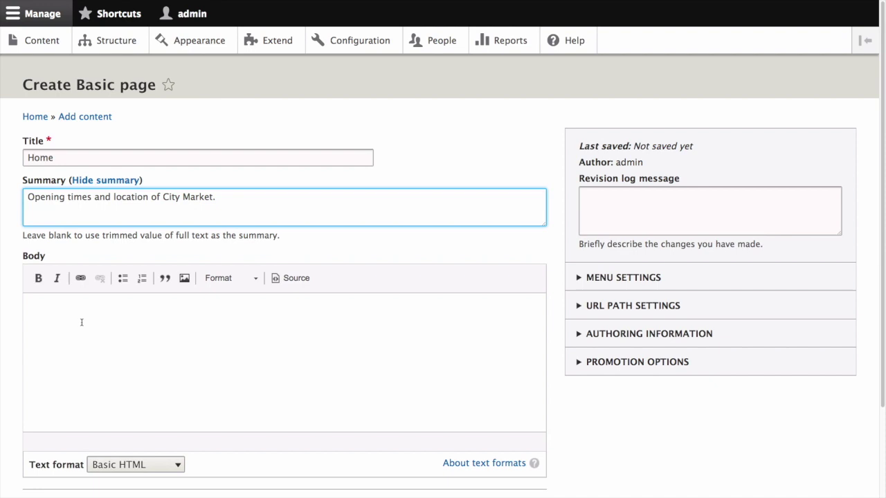
left_click(78, 320)
scroll(92, 340, "down", 2)
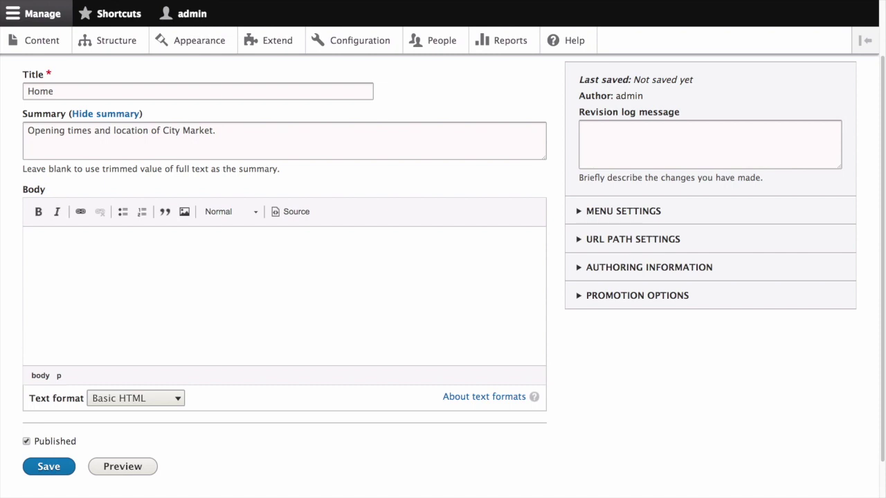
type("Welcome to City Market - your neighborhood farmers market! Open: Sundays, 9 AM to 2 PM, April to September Location: Parking lot of Trust Bank, 1st & Union, downtown")
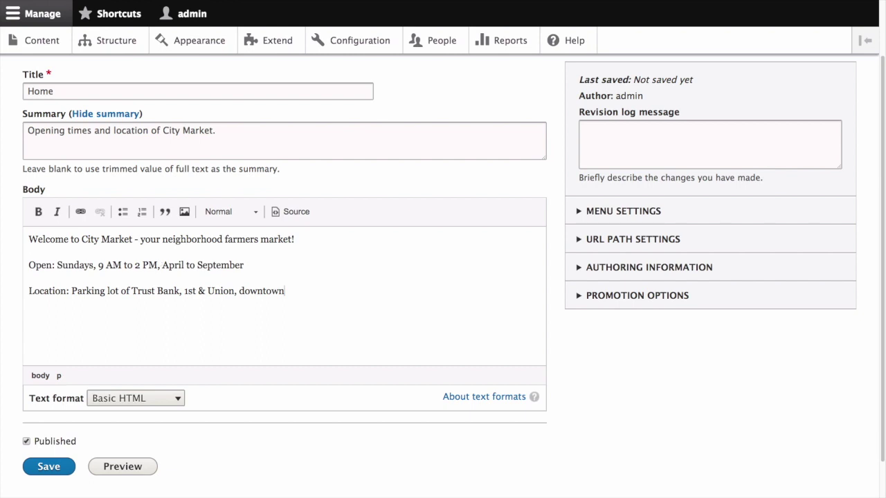
scroll(220, 354, "down", 1)
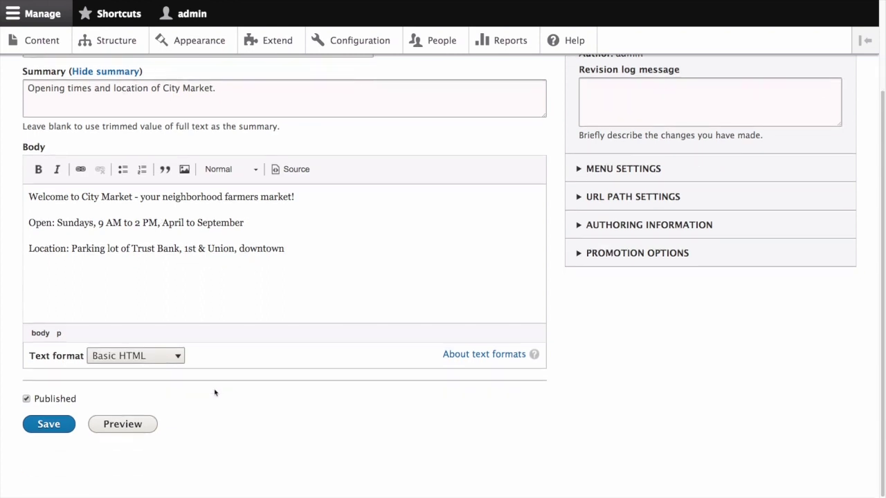
left_click(143, 358)
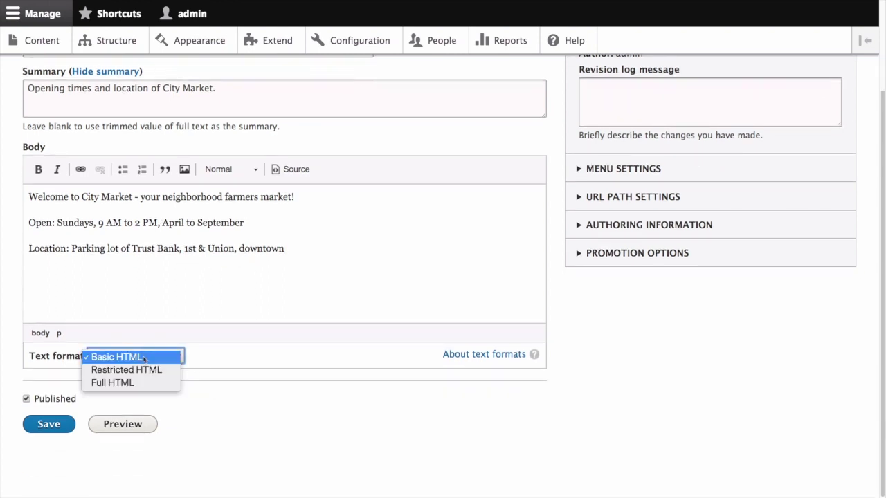
left_click(221, 360)
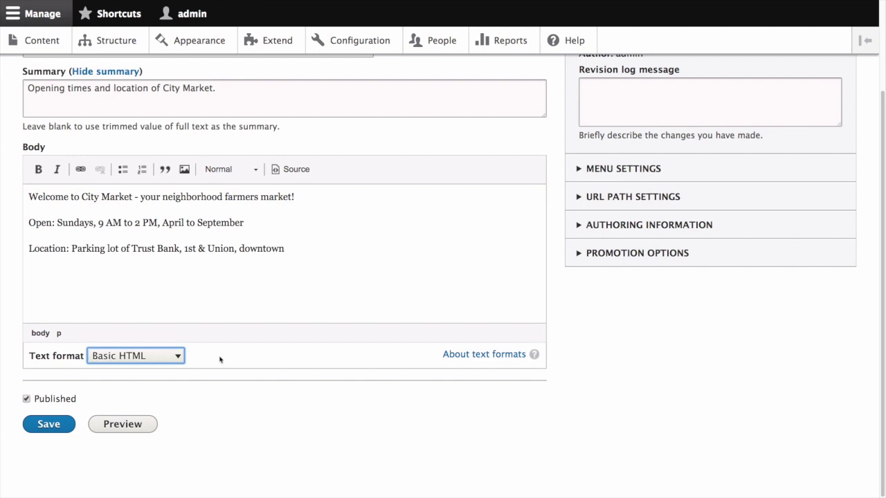
scroll(221, 359, "up", 1)
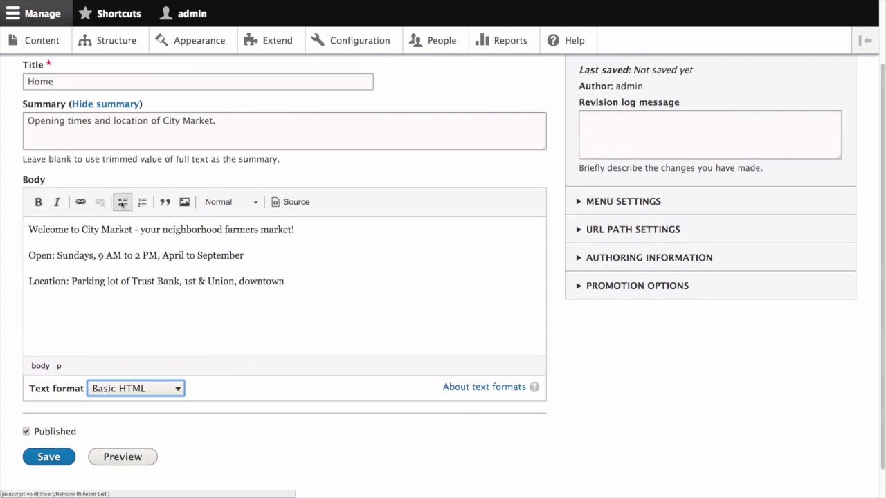
left_click(289, 202)
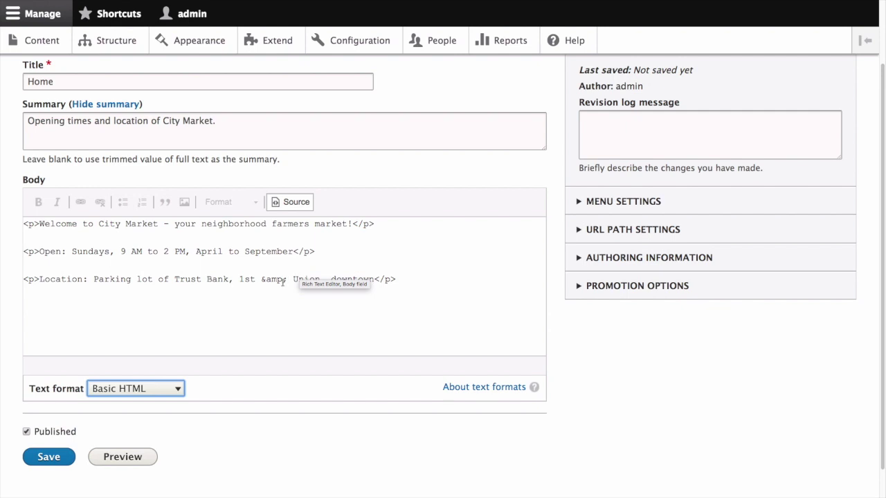
left_click(291, 203)
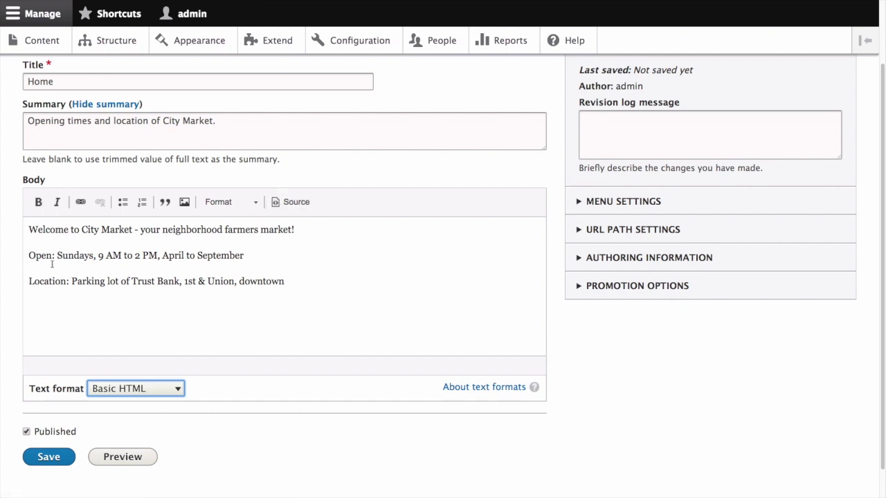
Make the 'Open:' and 'Location:' labels in the body bold.
left_click_drag(57, 256, 29, 256)
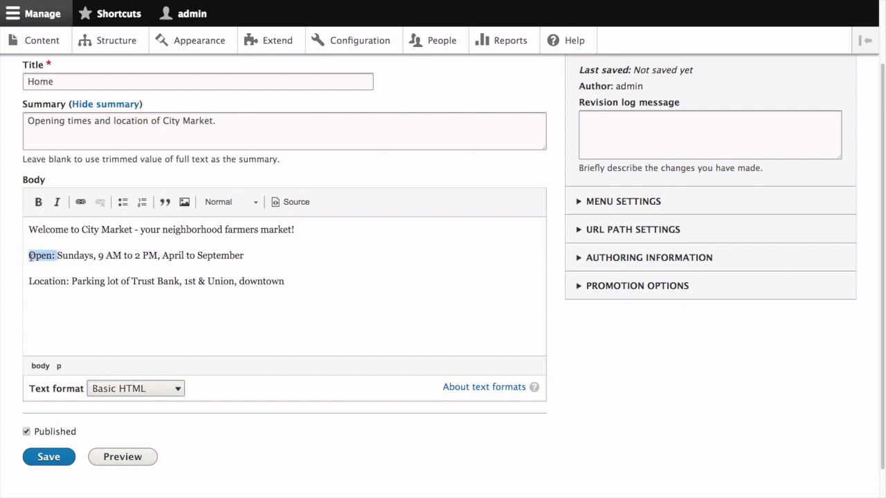
left_click(38, 202)
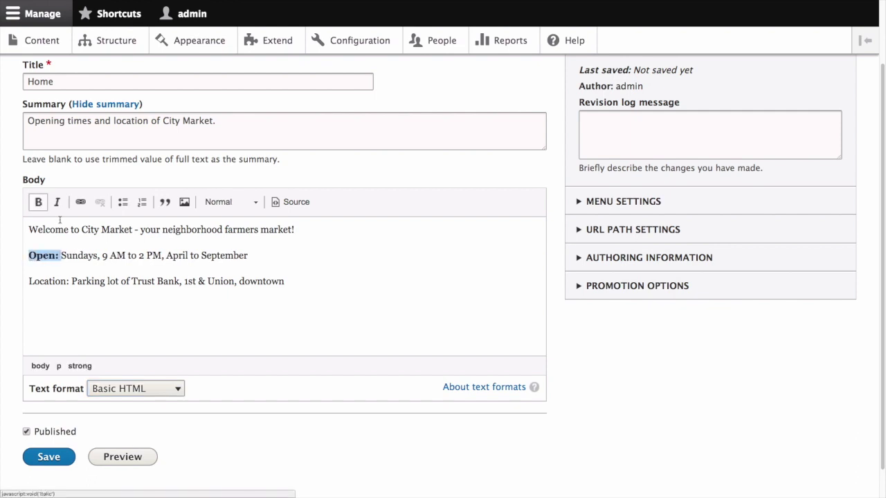
left_click(68, 281)
left_click_drag(68, 281, 21, 281)
left_click(38, 202)
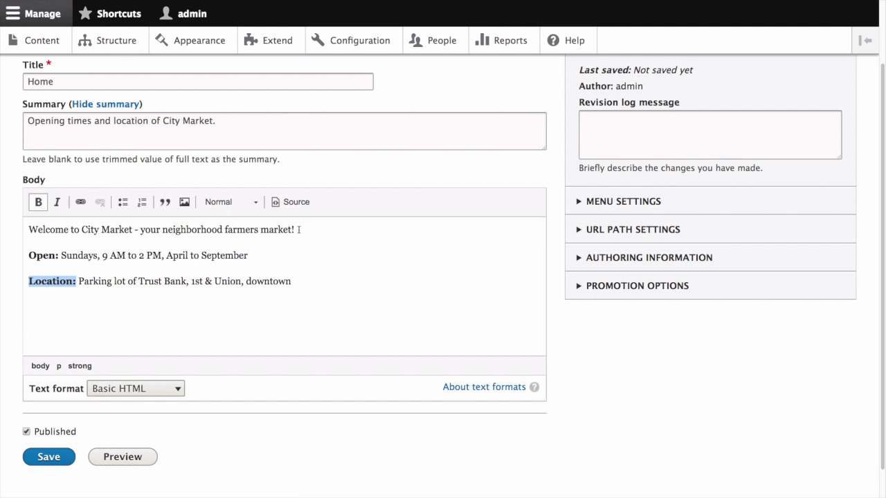
Format the welcome line as Heading 2 and verify the h2 markup in Source view.
left_click_drag(299, 230, 30, 230)
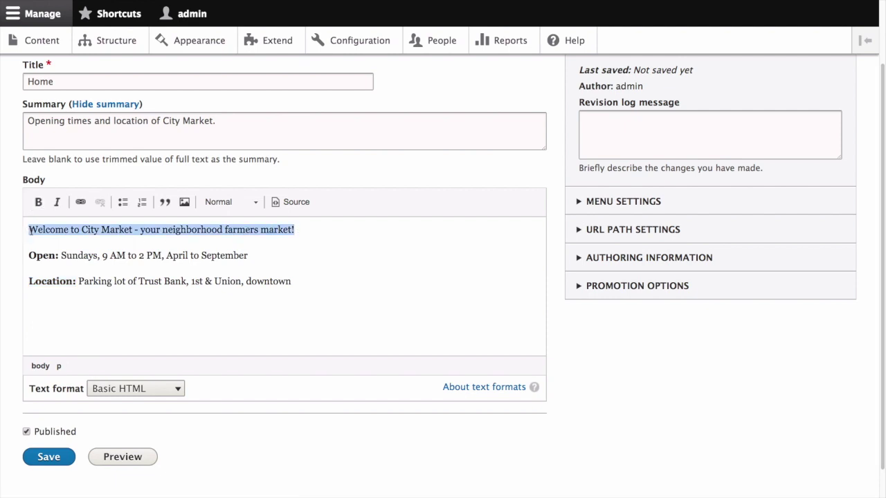
left_click(244, 202)
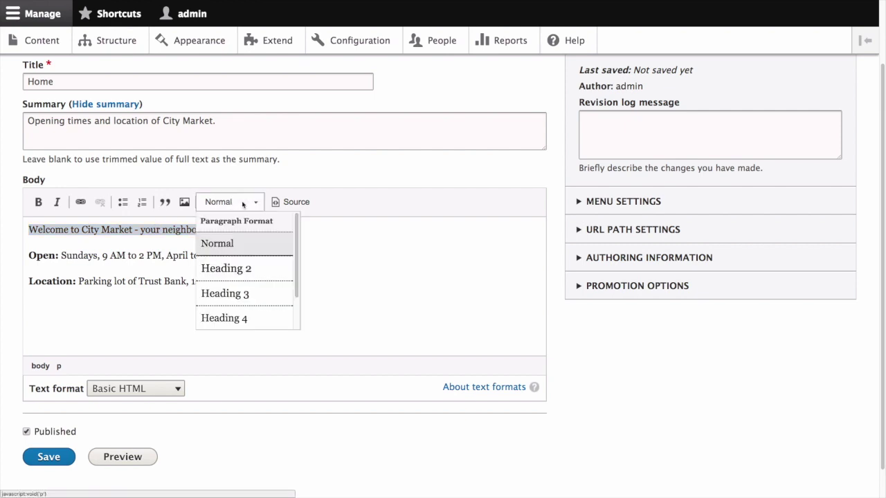
left_click(220, 274)
left_click(289, 202)
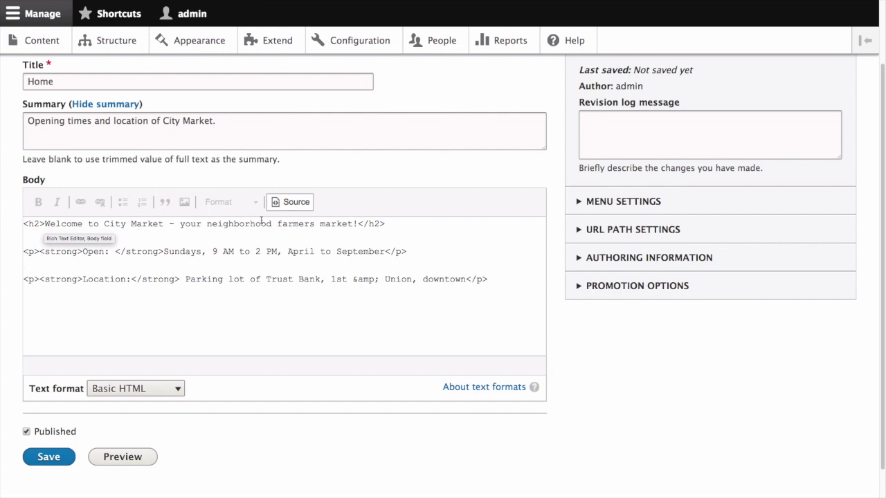
left_click(289, 203)
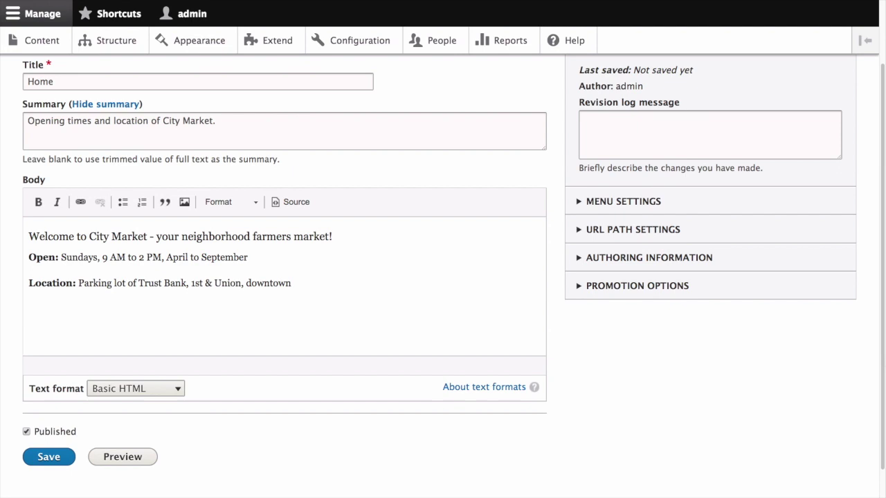
Enter /home as the URL alias in the URL path settings.
left_click(624, 231)
left_click(614, 271)
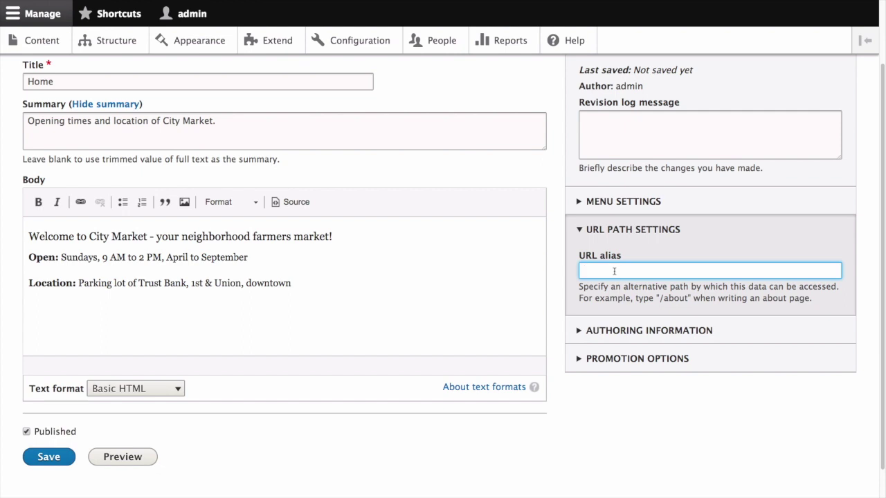
type("/home")
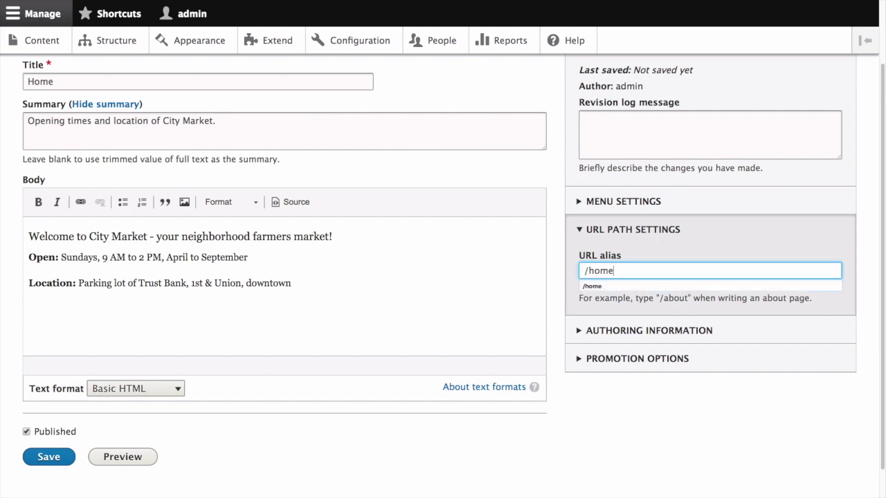
left_click(361, 330)
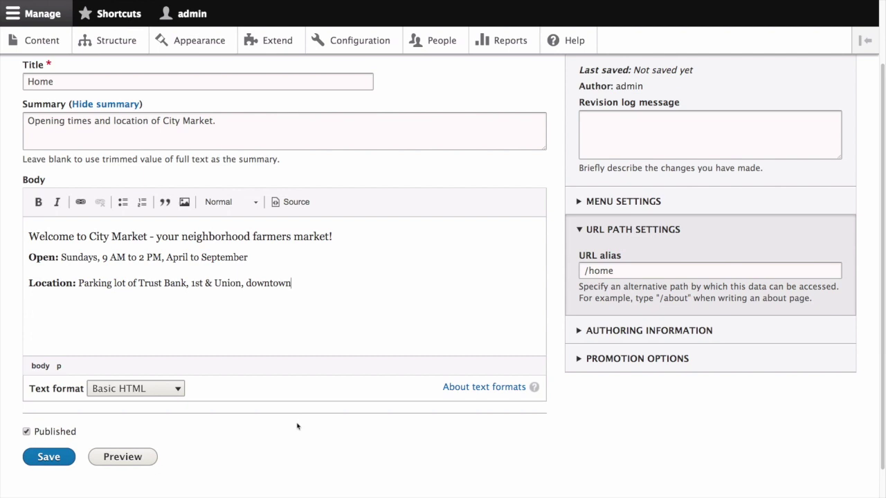
scroll(283, 431, "down", 1)
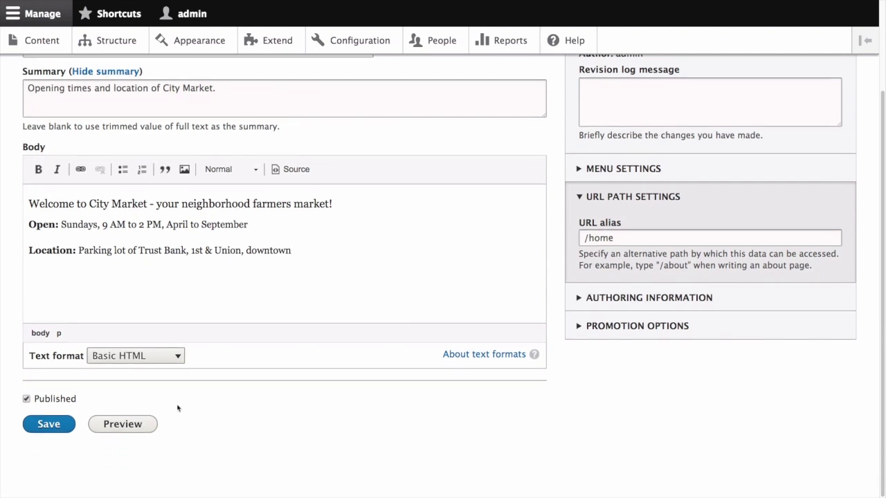
left_click(127, 426)
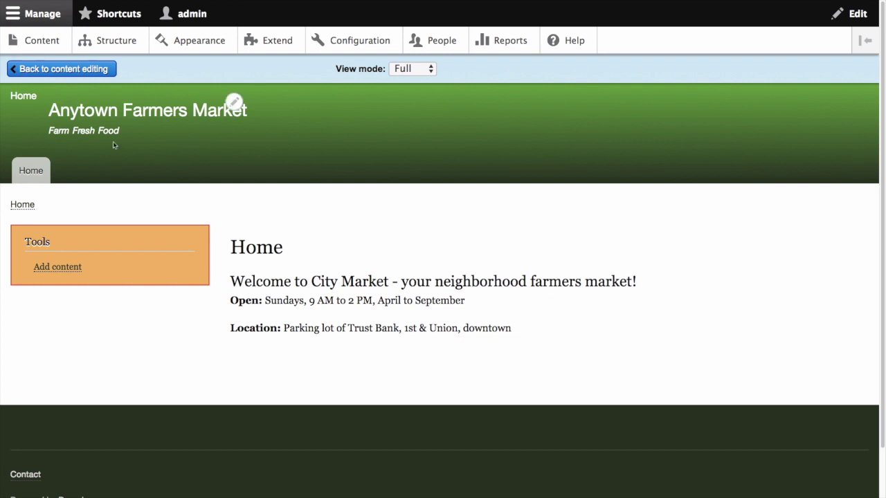
left_click(61, 69)
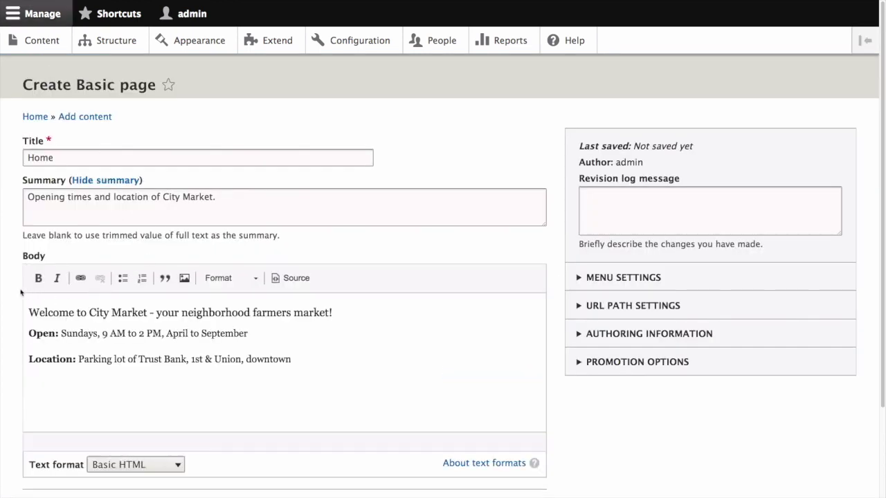
scroll(31, 346, "down", 3)
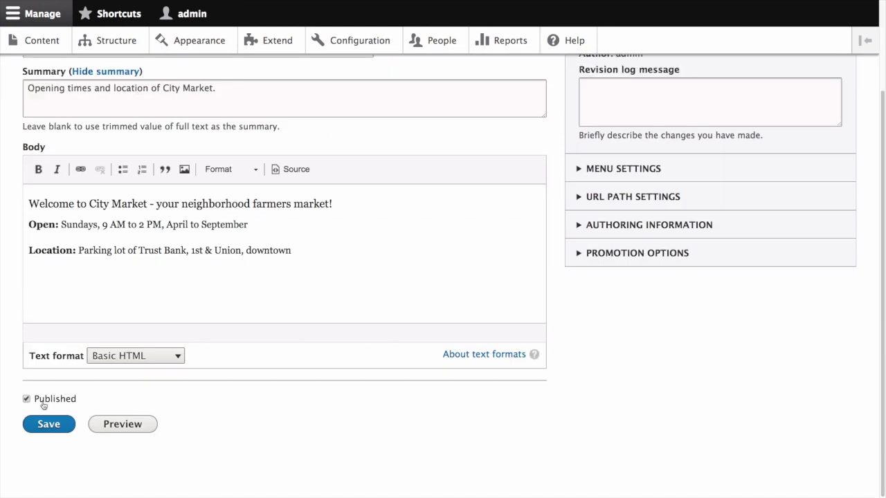